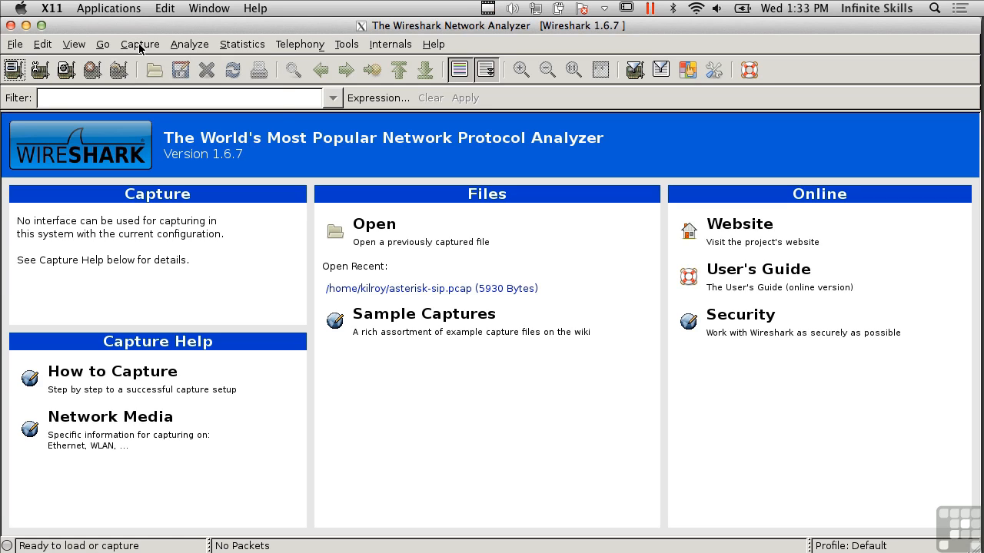
- Try to list the network interfaces available for capture, and dismiss the message
click(139, 46)
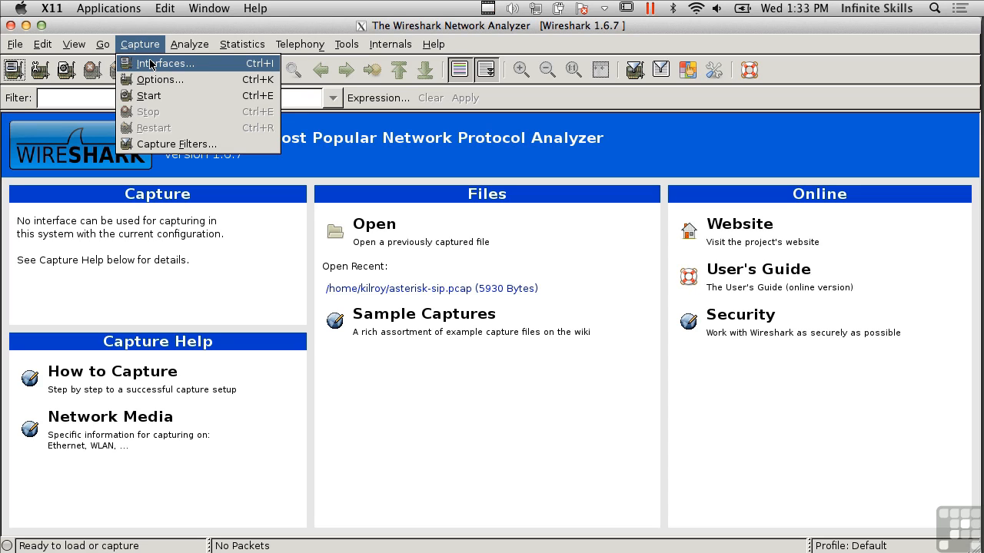
click(150, 64)
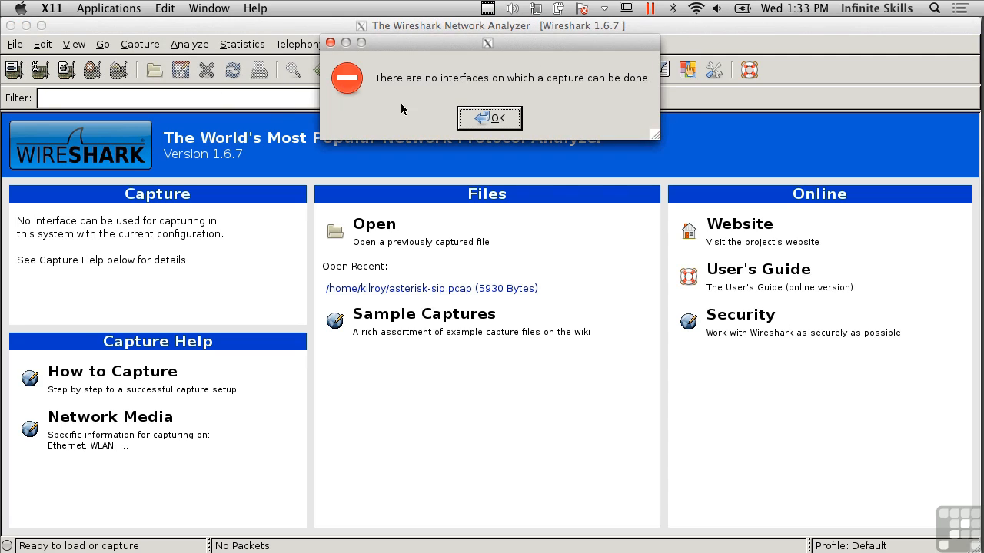
click(496, 118)
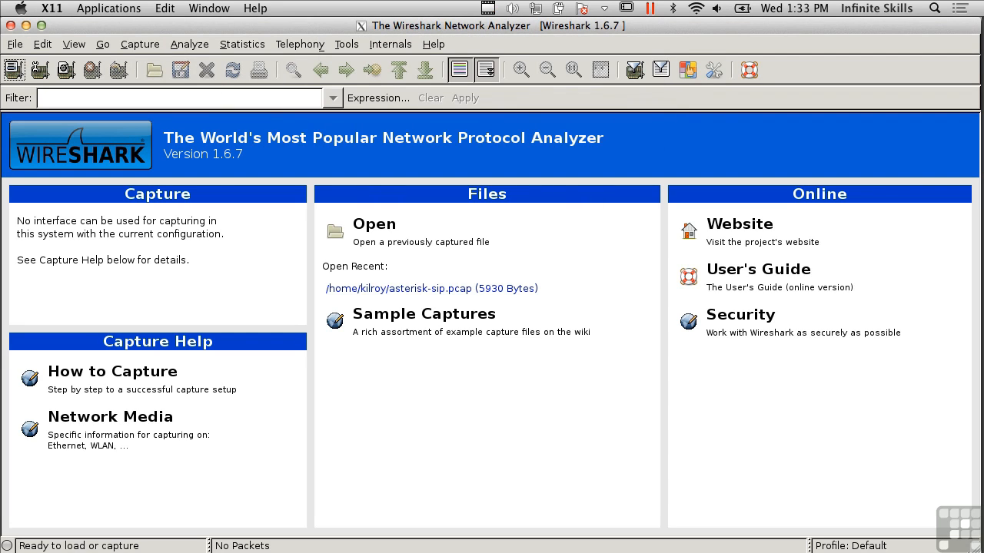
- Quit the running Wireshark session and switch to the Terminal window
click(14, 45)
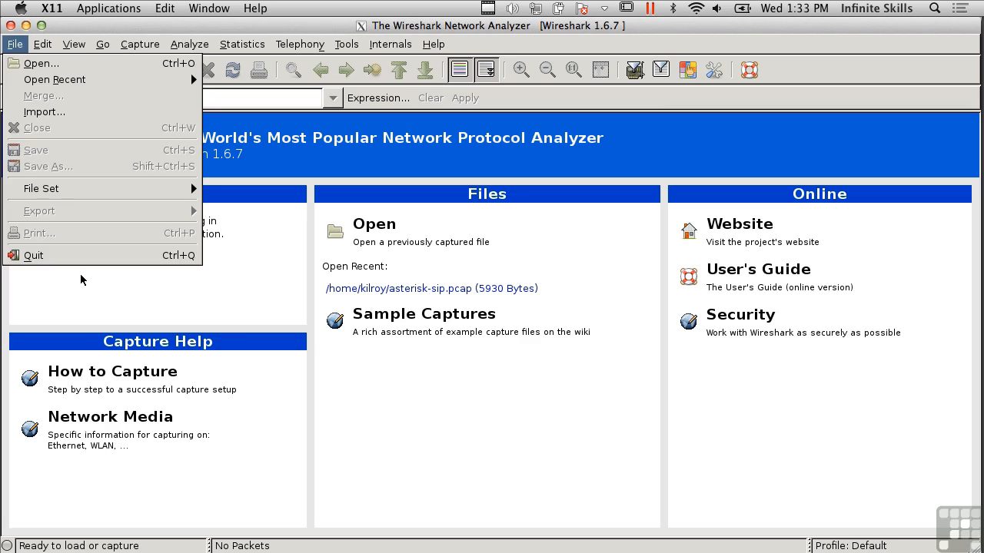
click(112, 268)
click(340, 294)
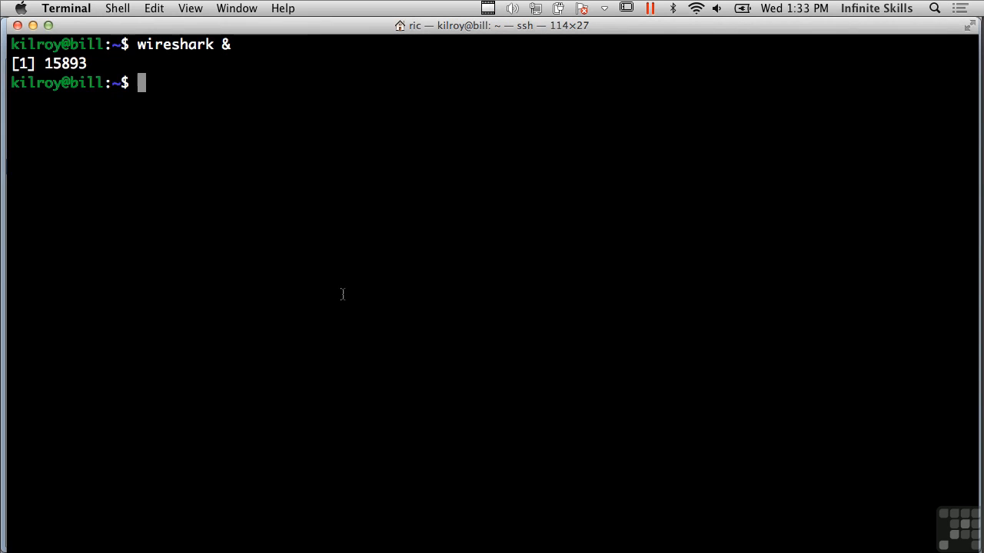
- Launch Wireshark as root in the background with sudo wireshark & and dismiss its startup warnings
text(sudo wireshar)
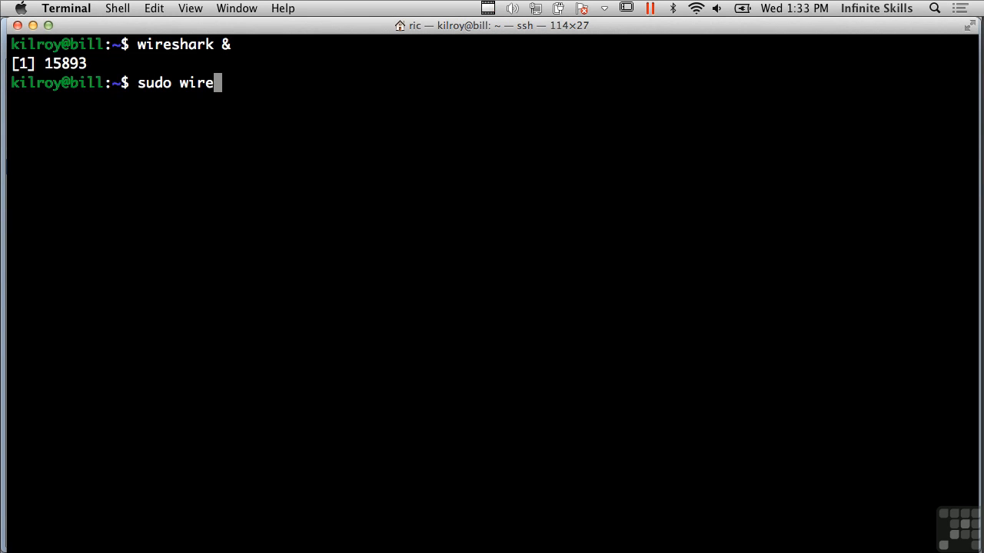
text(k &)
key(Return)
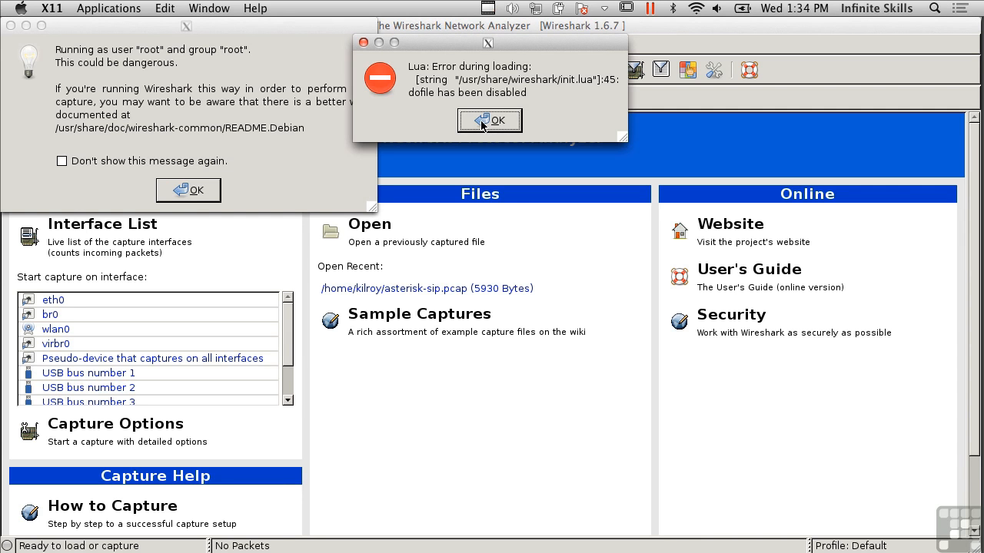
click(189, 189)
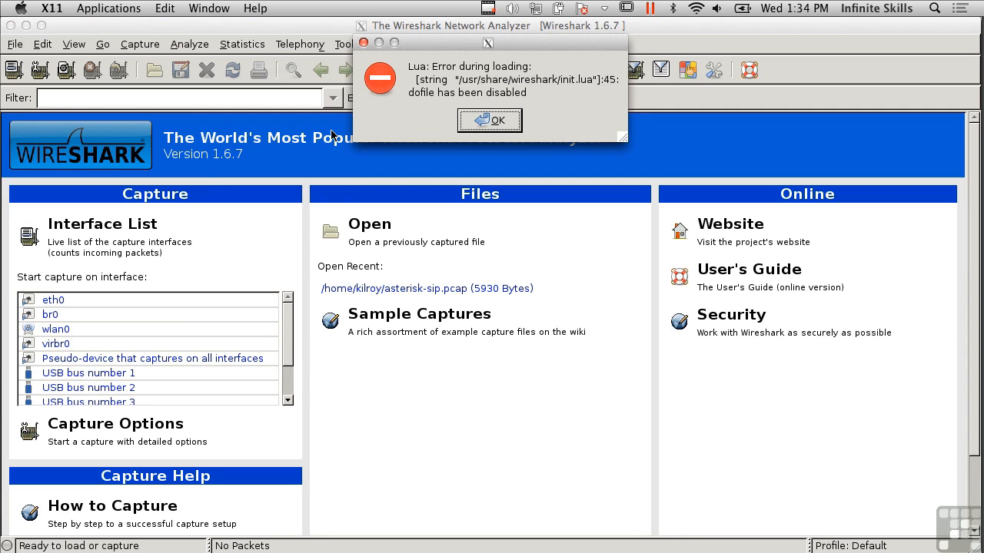
click(488, 121)
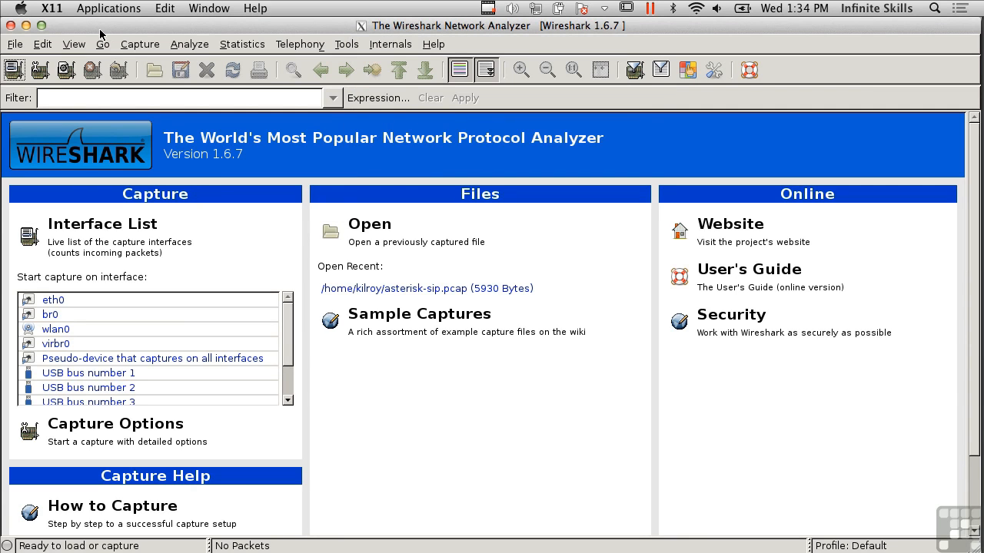
- Run a live capture on the br0 interface for about 30 seconds and stop it
click(141, 46)
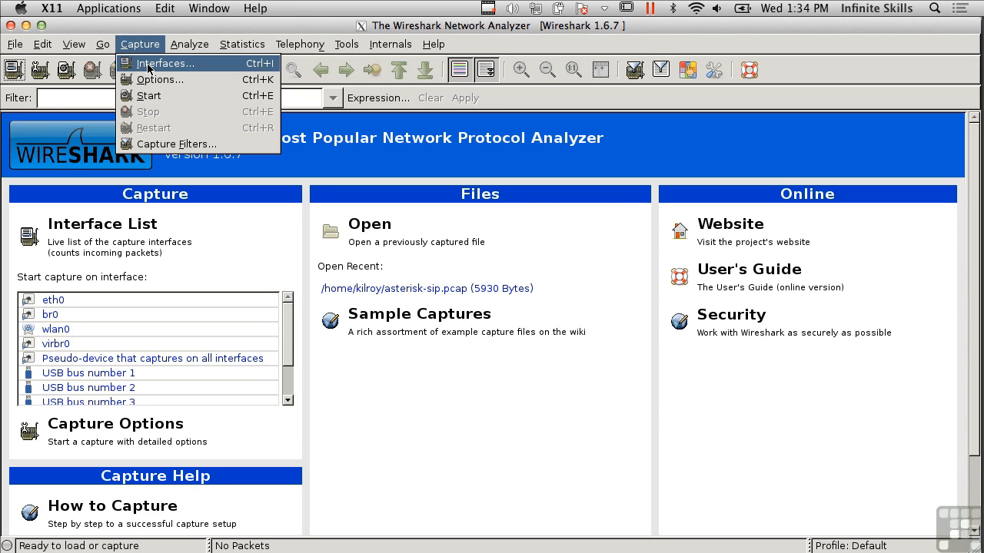
click(148, 68)
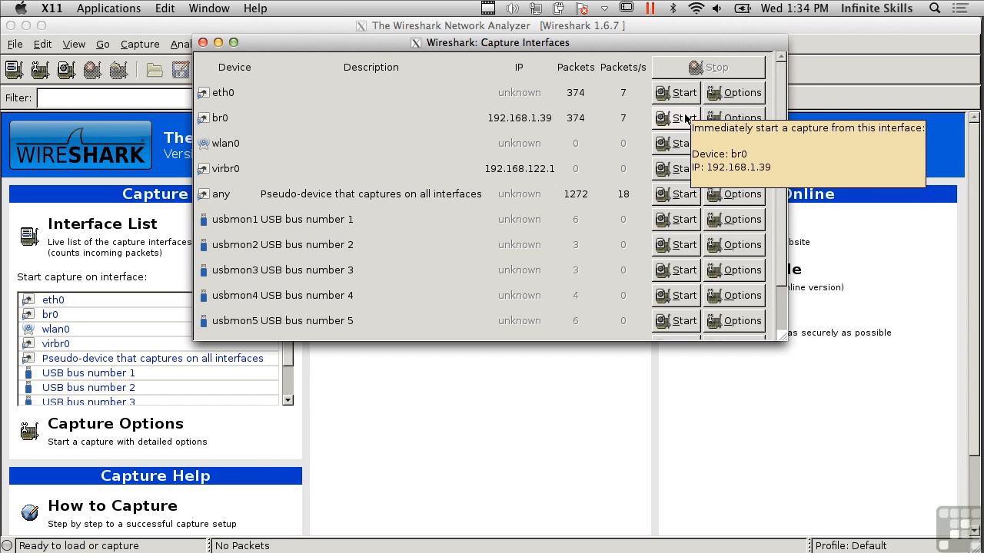
click(685, 119)
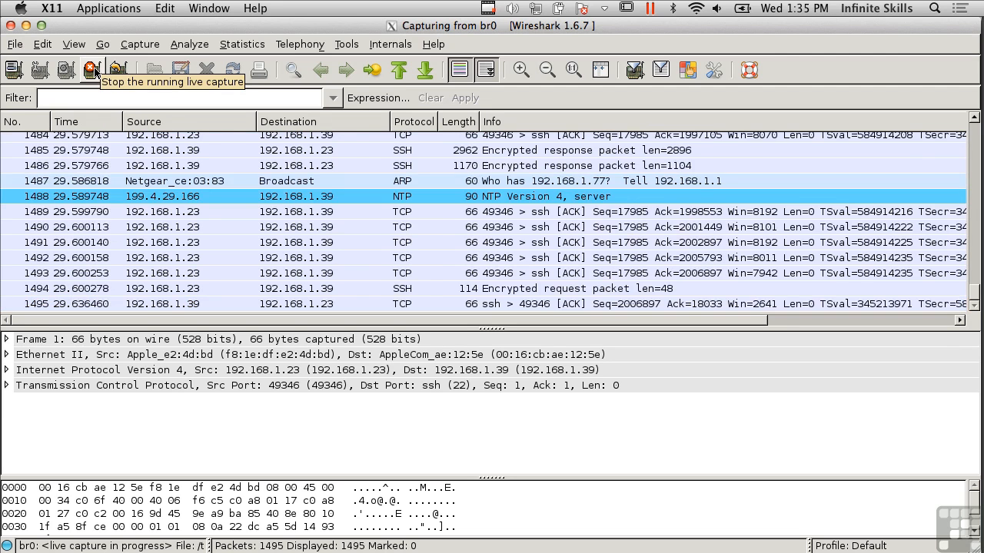
click(92, 69)
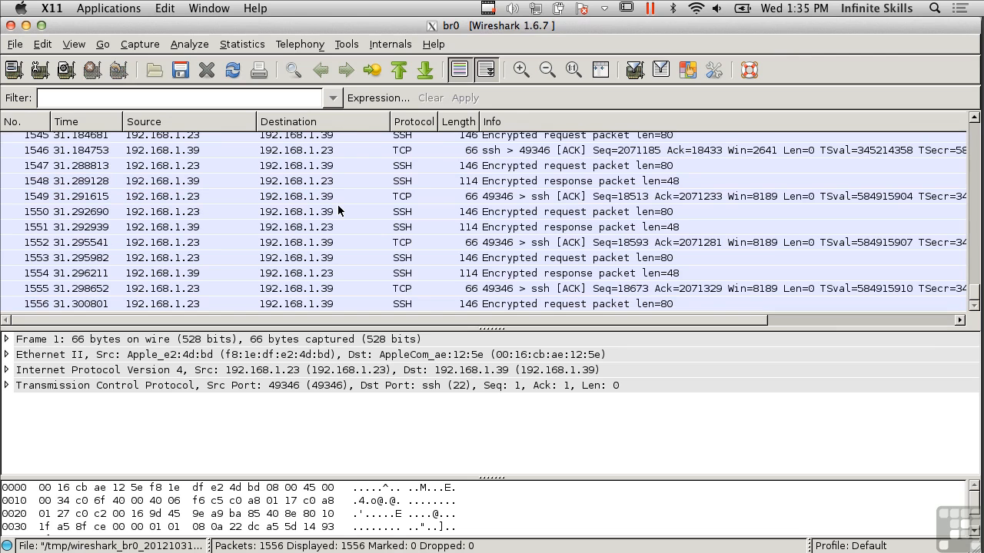
- Select the ARP broadcast packet asking for 192.168.1.78 and expand its Address Resolution Protocol and Frame details
scroll(194, 234, up, 11)
scroll(193, 234, up, 1)
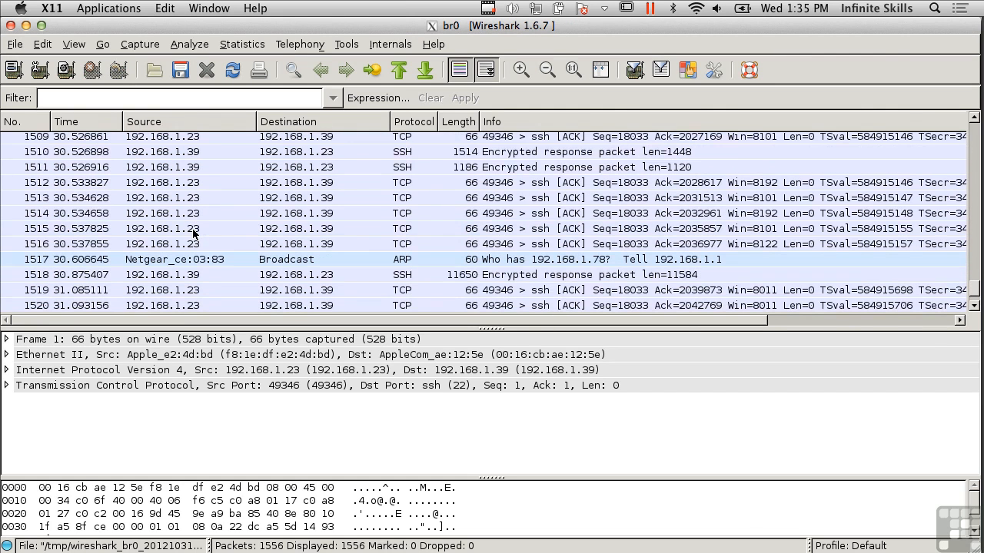
click(353, 259)
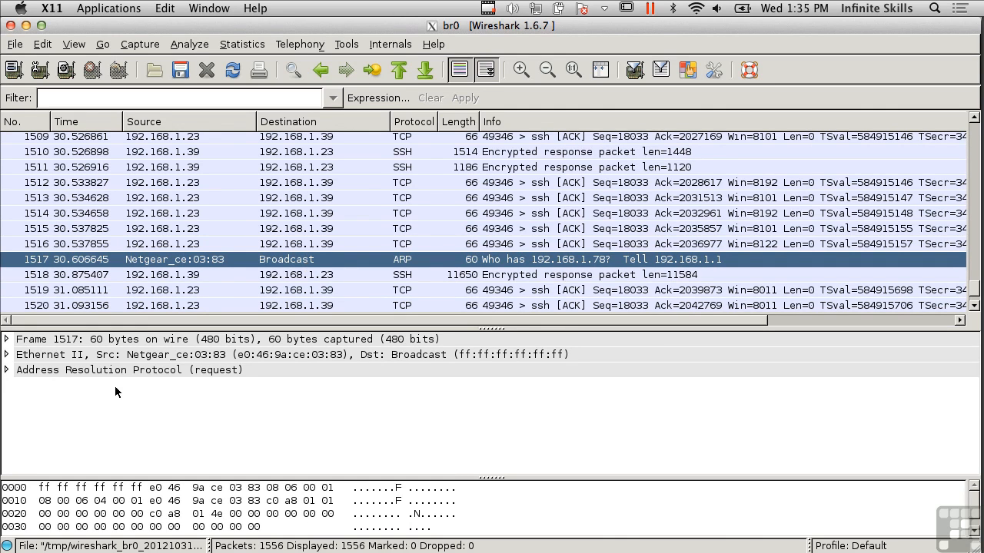
click(7, 371)
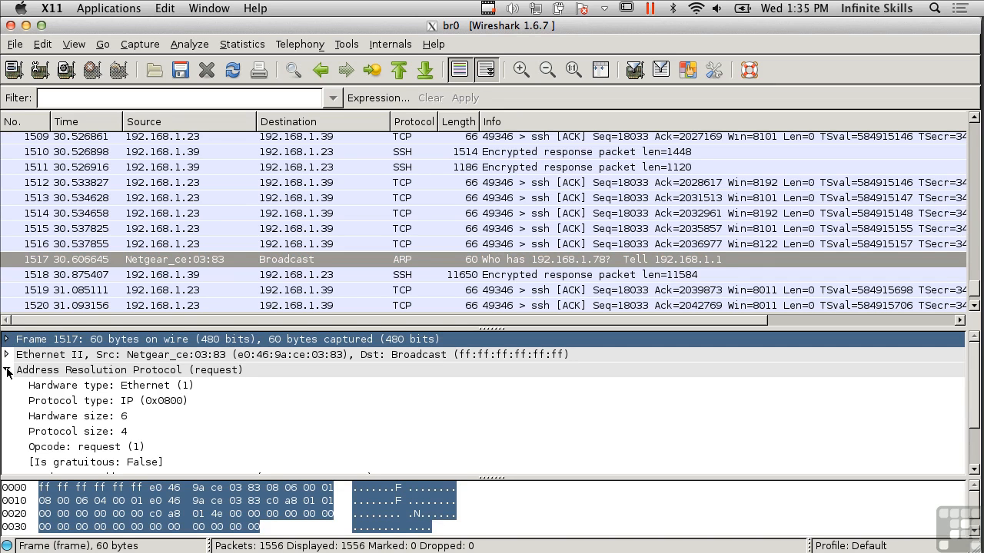
click(7, 340)
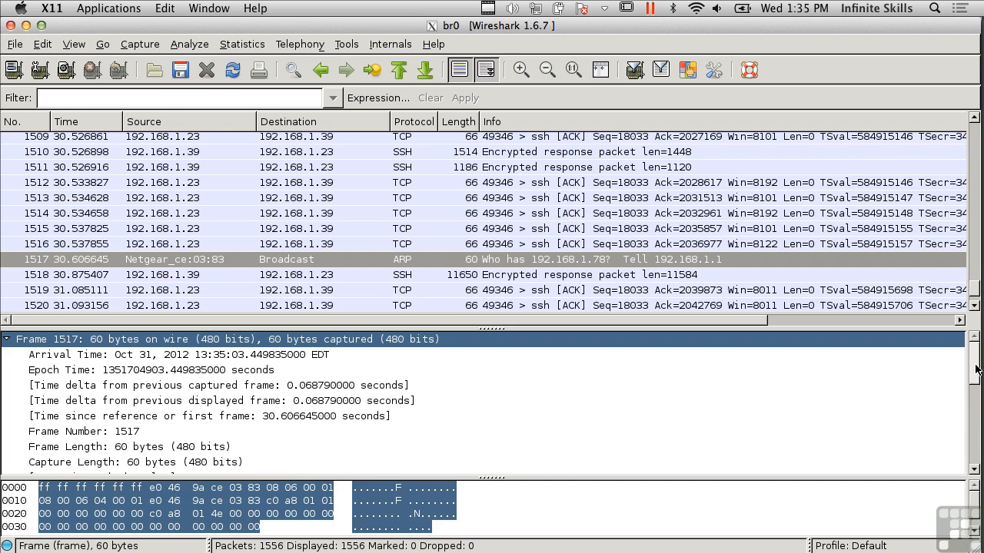
- Expand the packet's Ethernet II section and examine its addresses and the ARP fields down to the target IP address
drag(975, 369, 976, 400)
scroll(975, 401, down, 5)
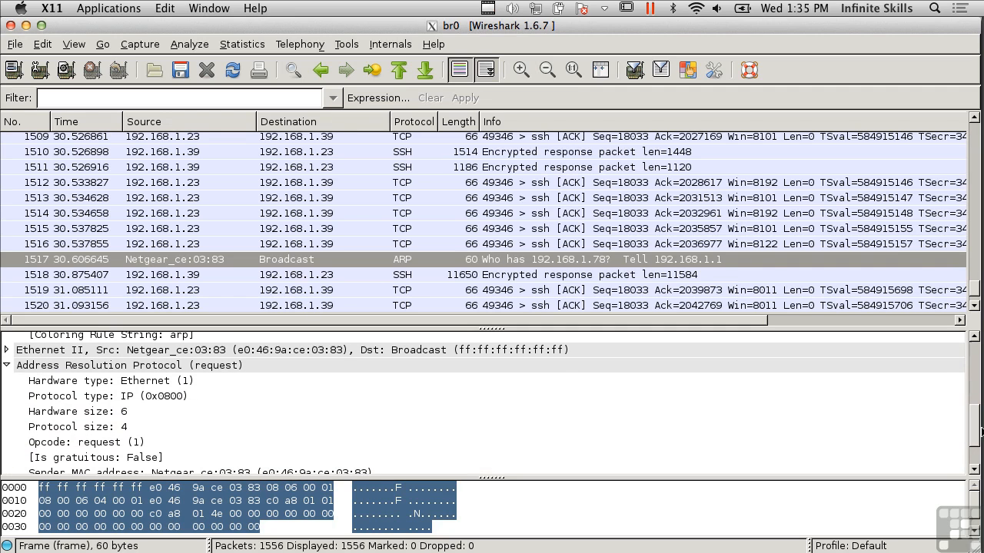
click(8, 350)
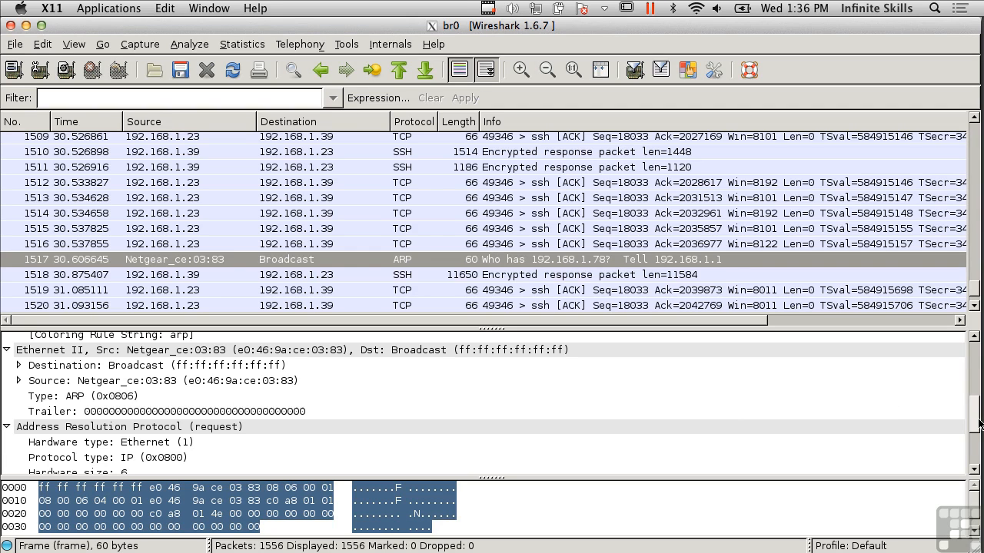
scroll(978, 428, down, 2)
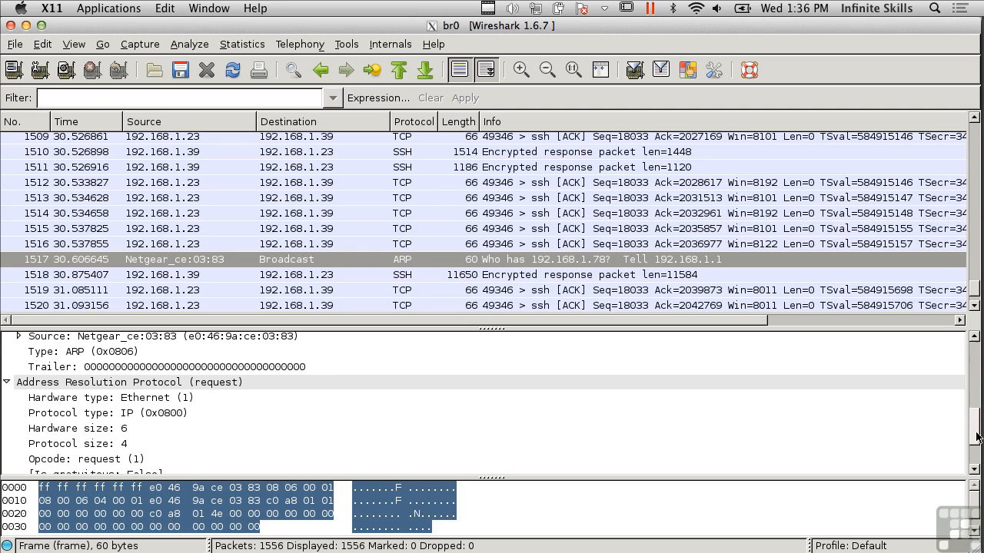
drag(976, 437, 971, 444)
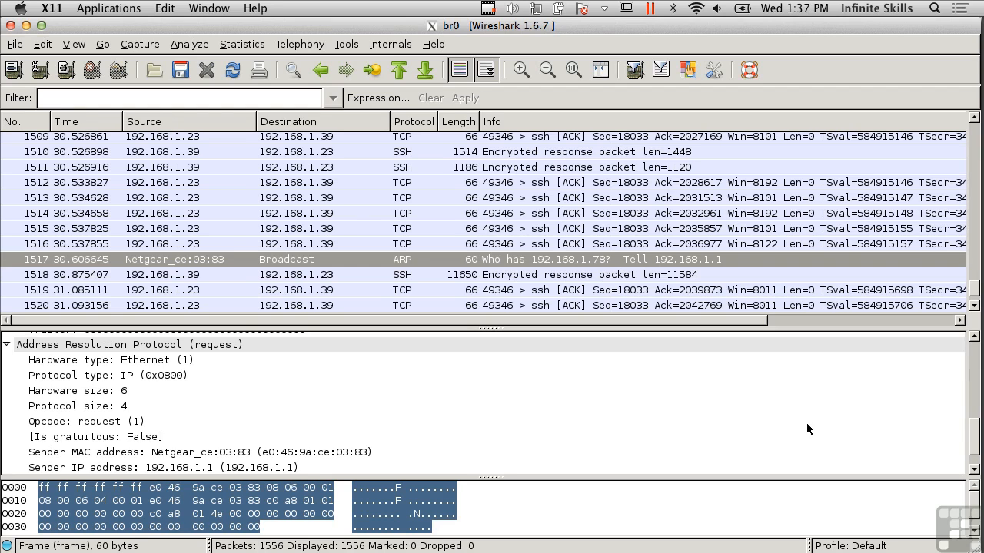
drag(973, 433, 973, 449)
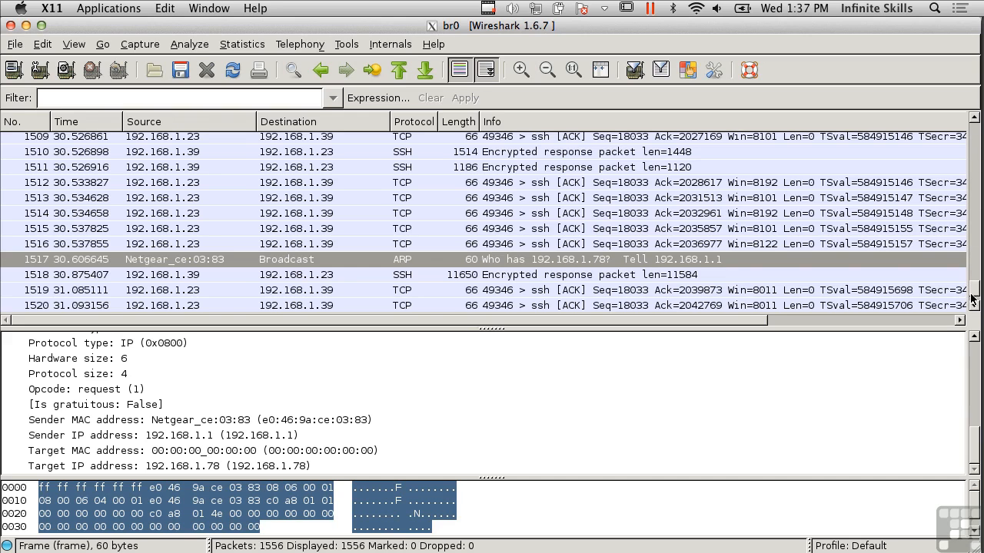
- Inspect the ARP request for 192.168.1.70, and browse back through earlier packets to select SSDP NOTIFY packet 596
drag(974, 296, 978, 262)
click(645, 235)
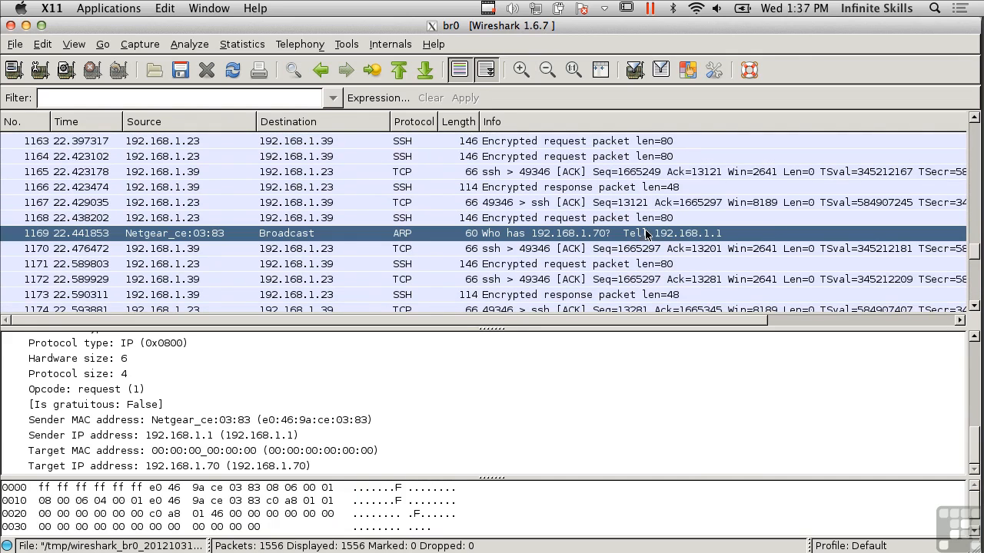
click(975, 152)
click(975, 152)
click(975, 152)
click(974, 152)
click(975, 152)
click(974, 152)
click(975, 152)
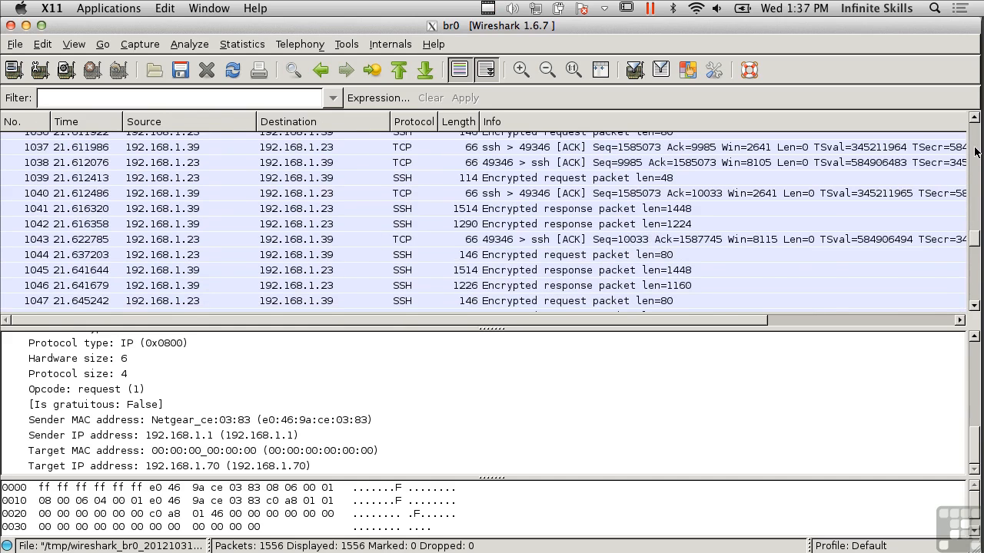
click(974, 152)
click(975, 153)
click(975, 152)
click(975, 152)
click(974, 153)
click(974, 152)
click(974, 152)
click(974, 153)
click(975, 152)
click(974, 152)
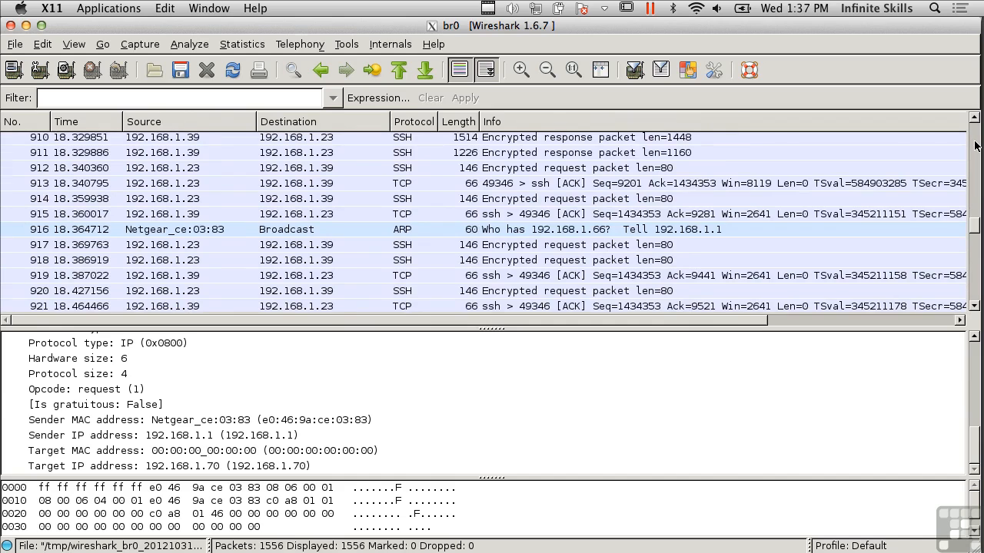
click(974, 152)
click(975, 152)
click(974, 153)
click(974, 152)
click(974, 152)
click(974, 149)
click(975, 147)
click(974, 146)
click(974, 146)
click(975, 146)
click(975, 146)
click(974, 146)
click(974, 146)
click(974, 146)
click(974, 146)
click(974, 146)
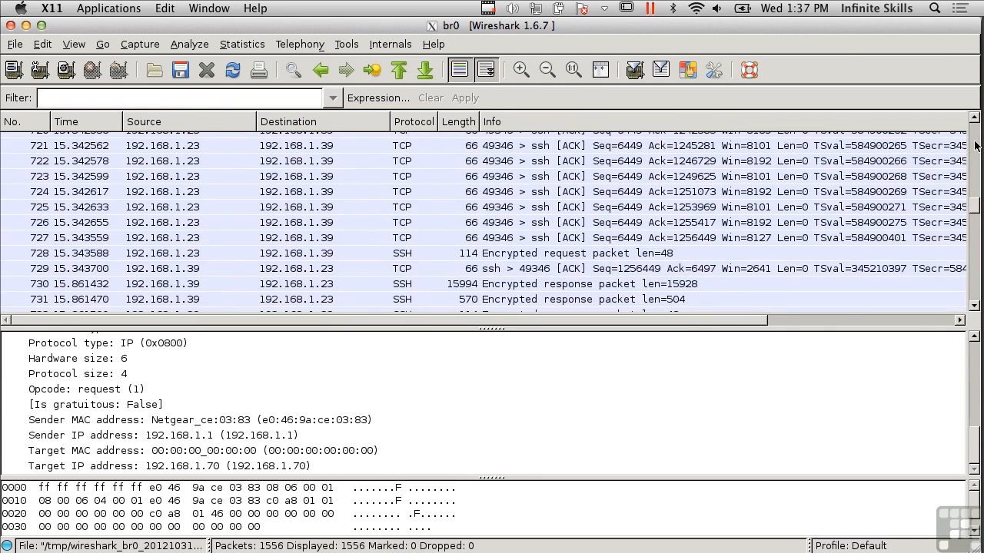
click(974, 146)
click(975, 146)
click(975, 146)
click(974, 146)
click(974, 146)
click(974, 146)
click(975, 146)
click(975, 146)
click(974, 146)
click(975, 146)
click(975, 146)
click(974, 146)
click(975, 146)
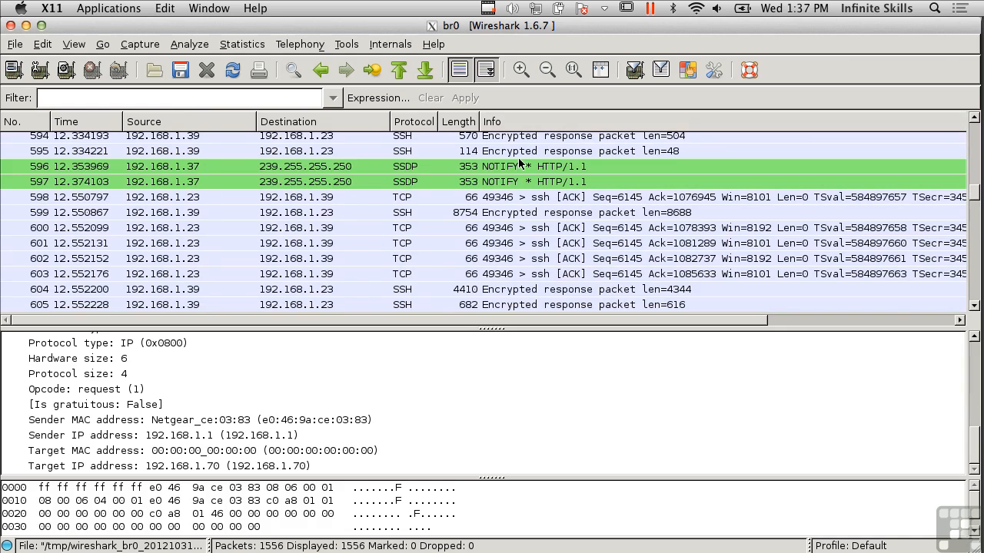
click(521, 167)
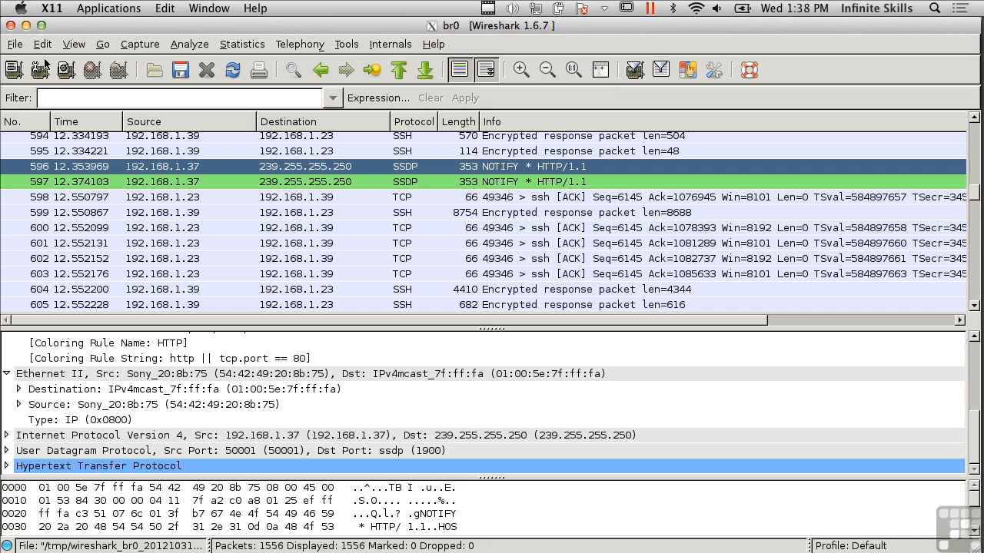
- Apply the display filter arp to the captured packets
click(92, 98)
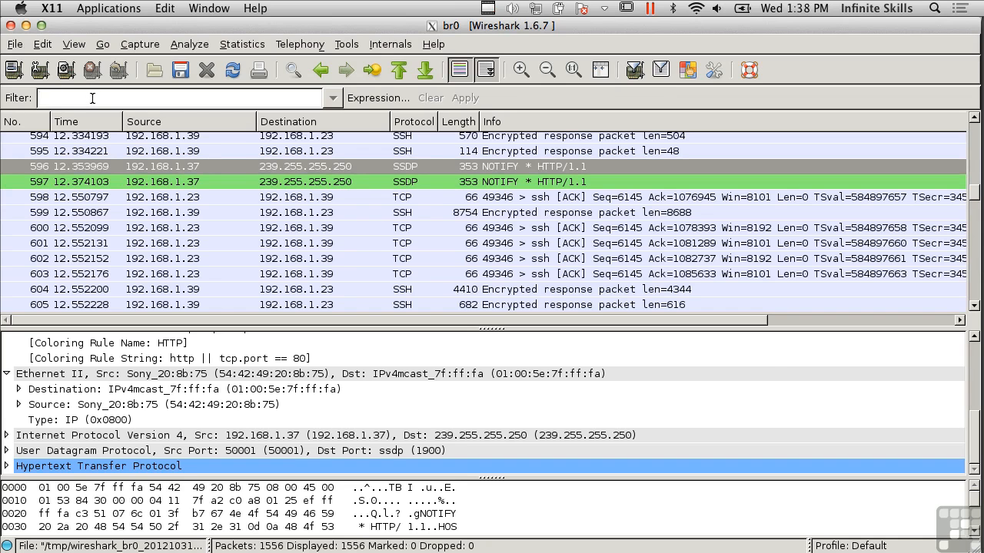
text(arp)
key(Return)
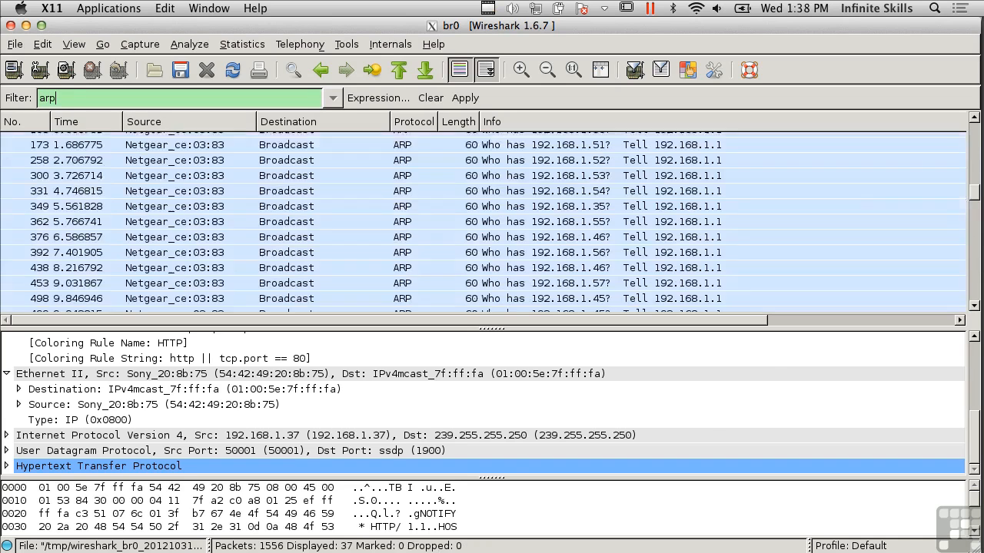
- Replace the display filter with http and apply it
double_click(81, 104)
text(http)
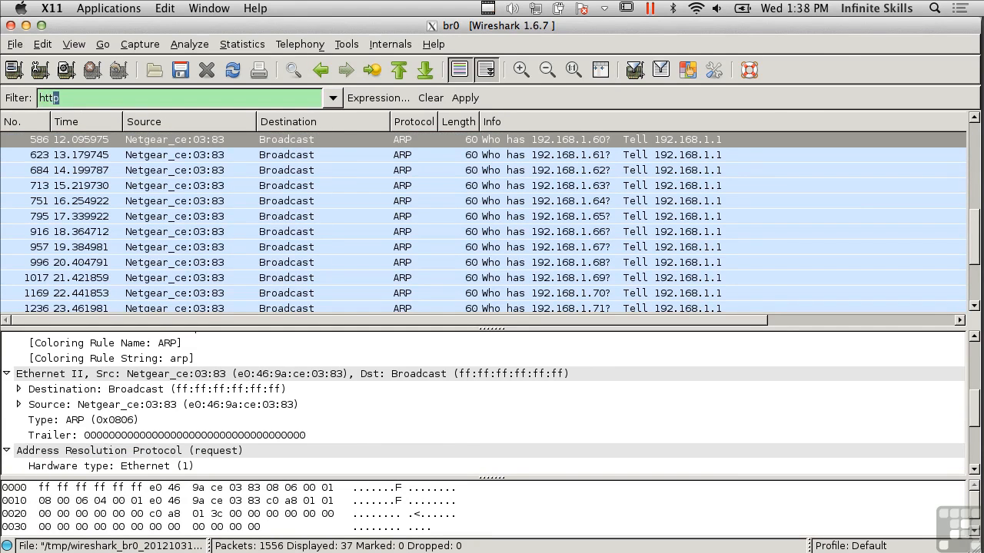
key(Return)
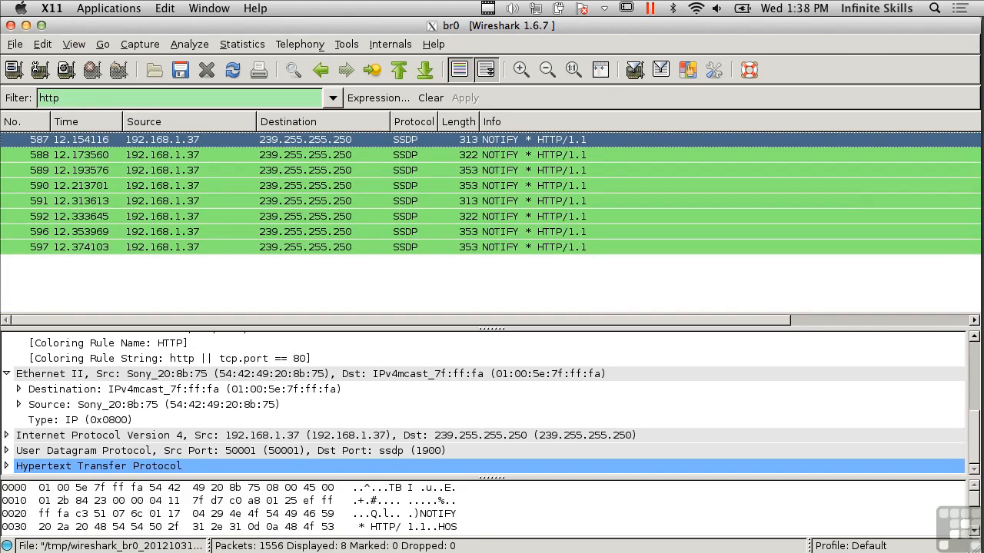
- Quit Wireshark without saving the capture and return to the Terminal window
click(16, 44)
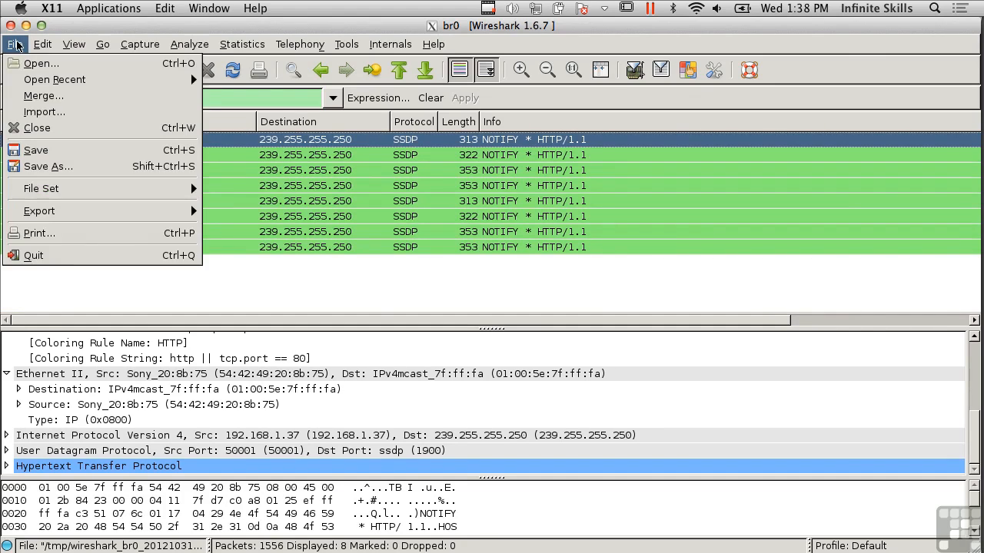
click(66, 260)
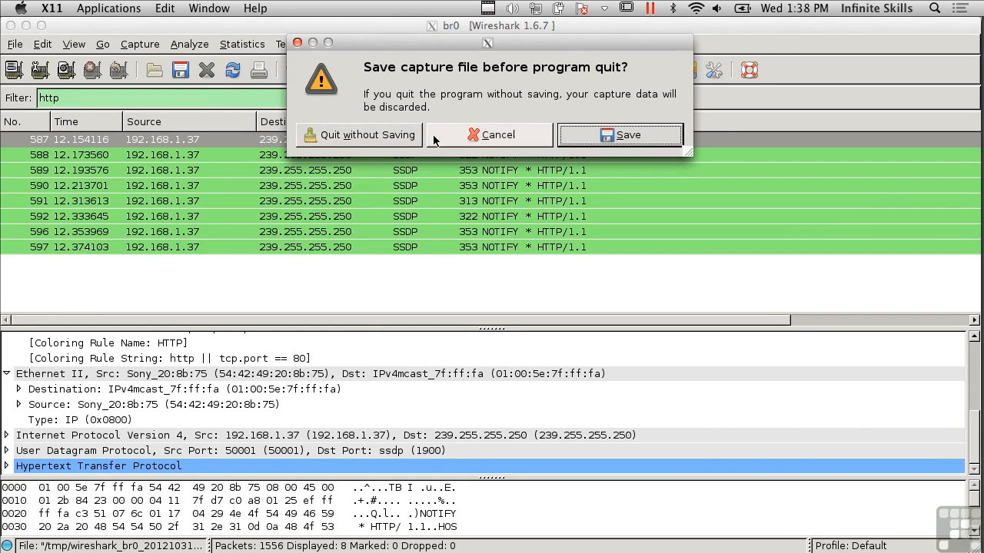
click(399, 138)
click(340, 215)
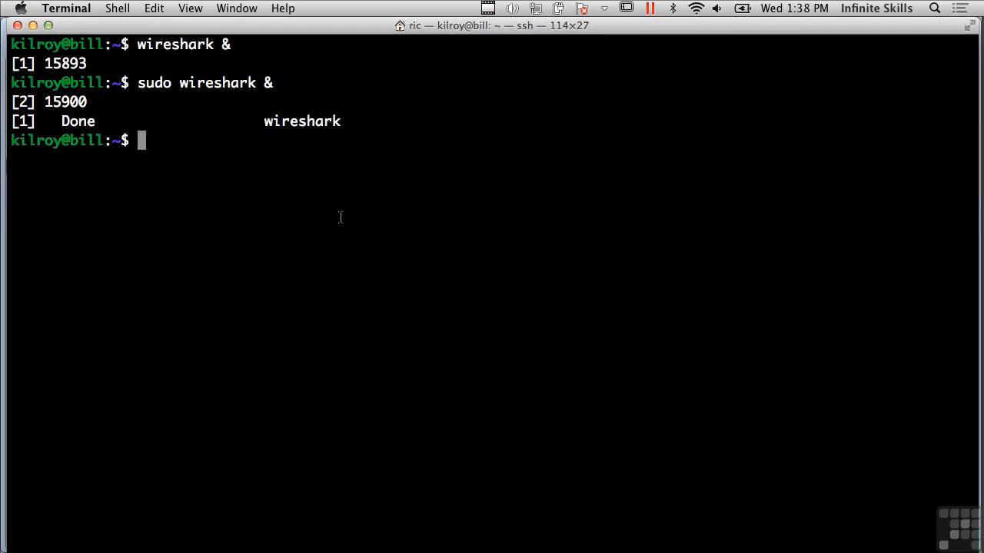
- Clear the terminal screen so that only an empty prompt remains
text(clear)
key(Return)
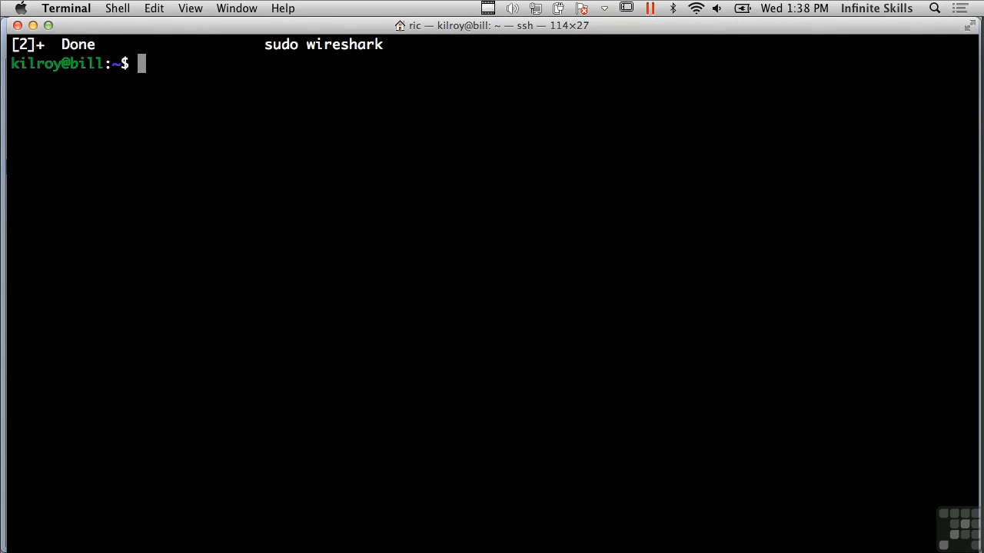
key(ctrl+l)
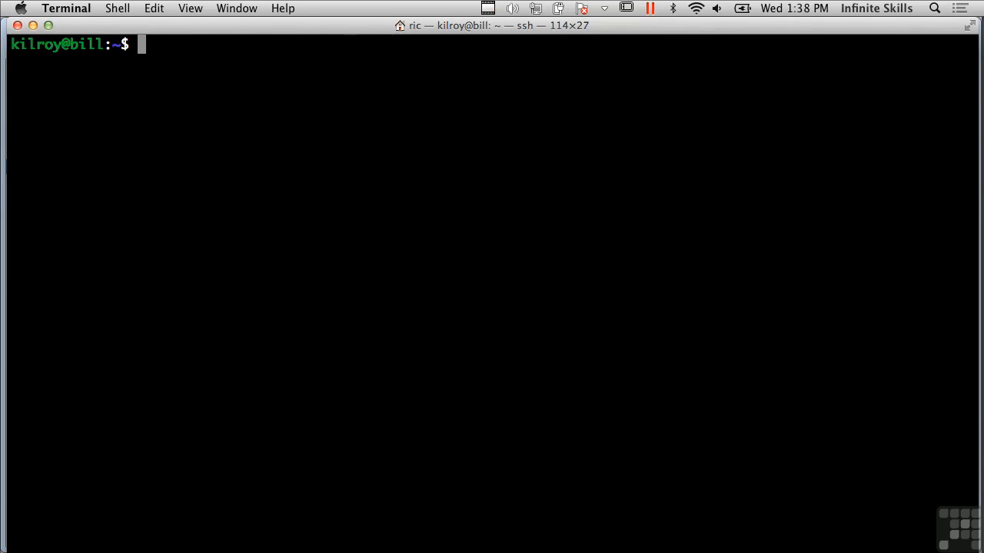
- Run tcpdump with sudo on interface br0 with snapshot length 0, printing live packets, and stop the capture
text(sudo tc)
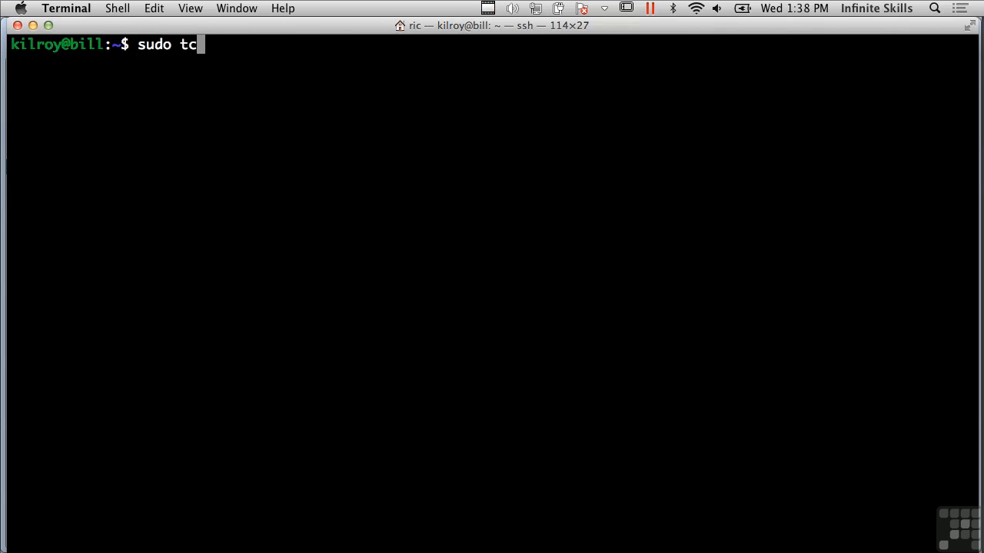
text(pdump)
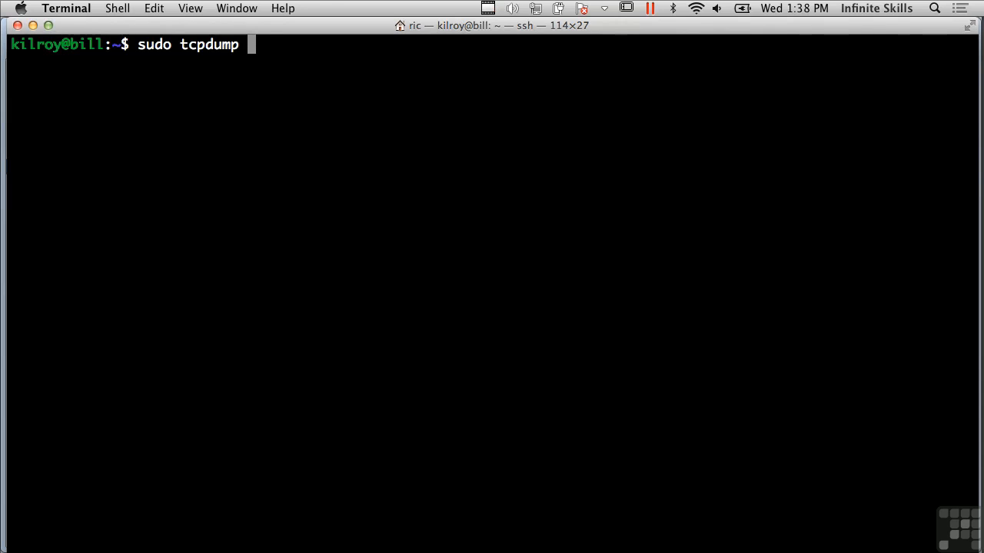
text(-s 0)
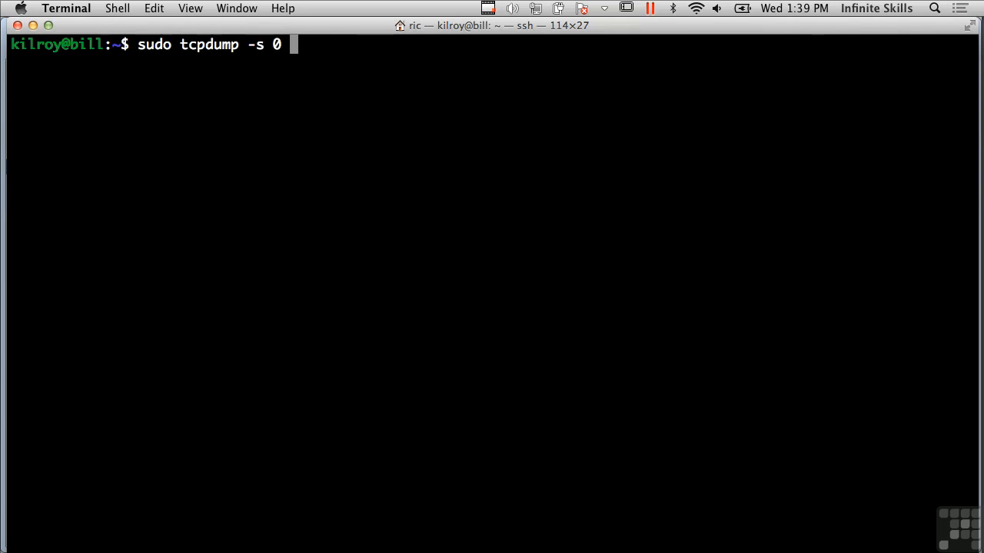
text(-i br0)
key(Return)
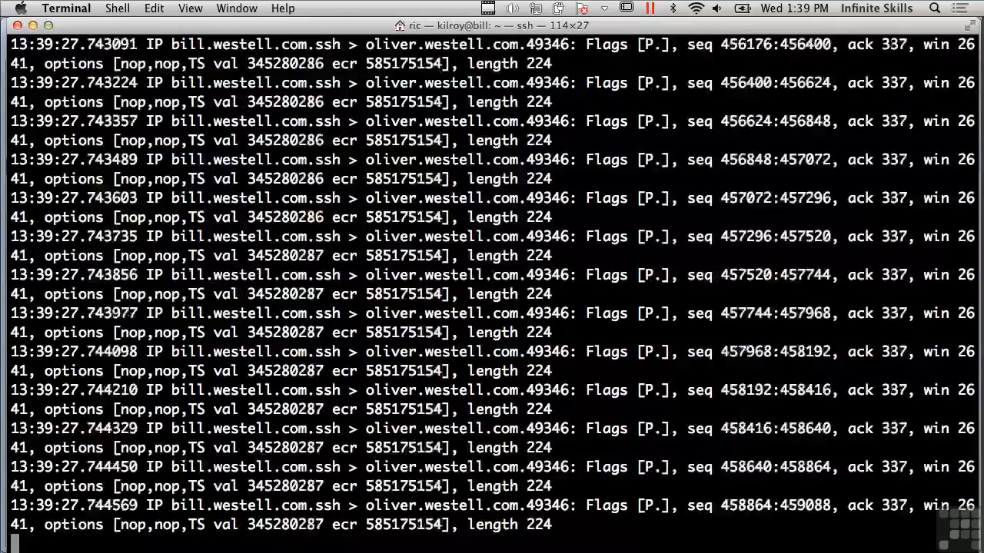
key(ctrl+c)
- Rerun the tcpdump command on br0 with the capture written to out.pcap, and stop it after some packets
key(Up)
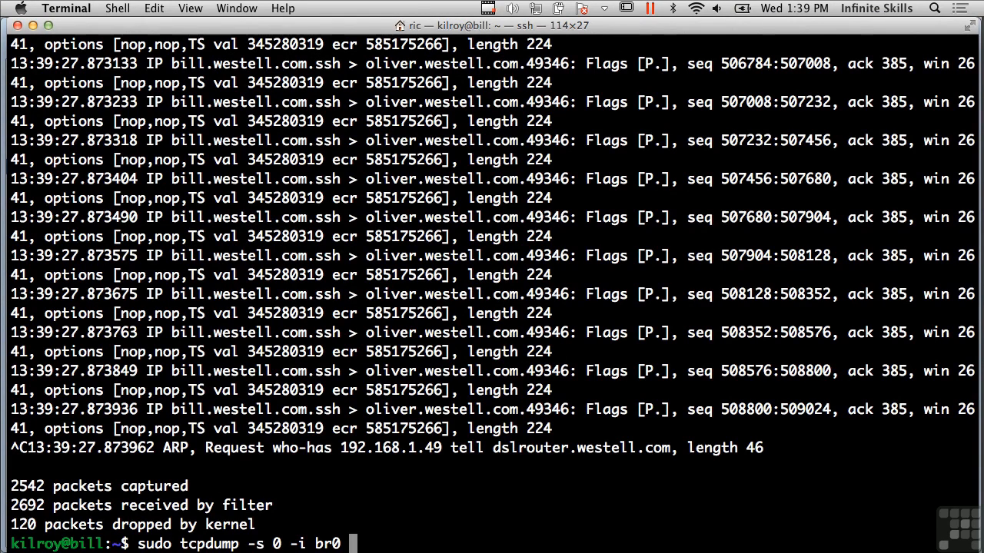
text(-w out.pcap)
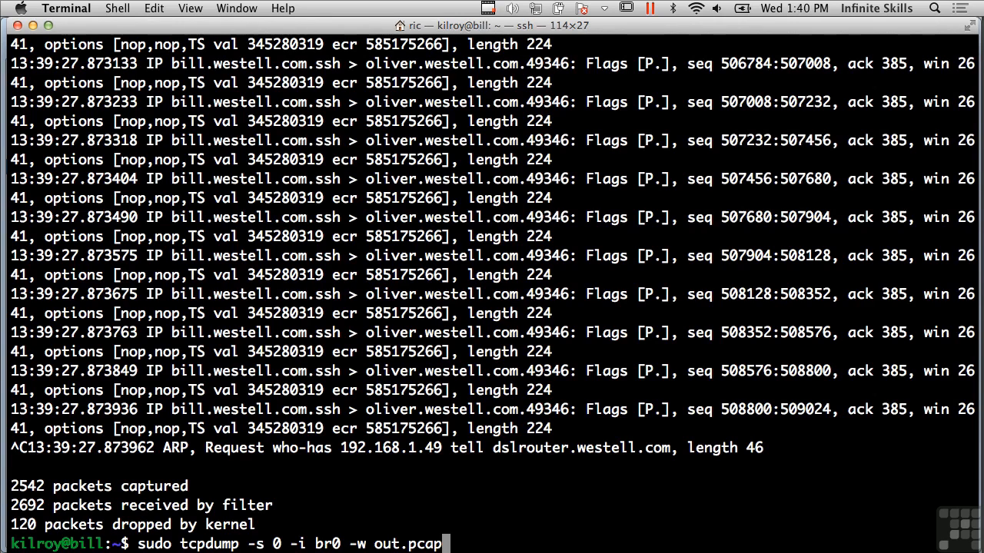
key(Return)
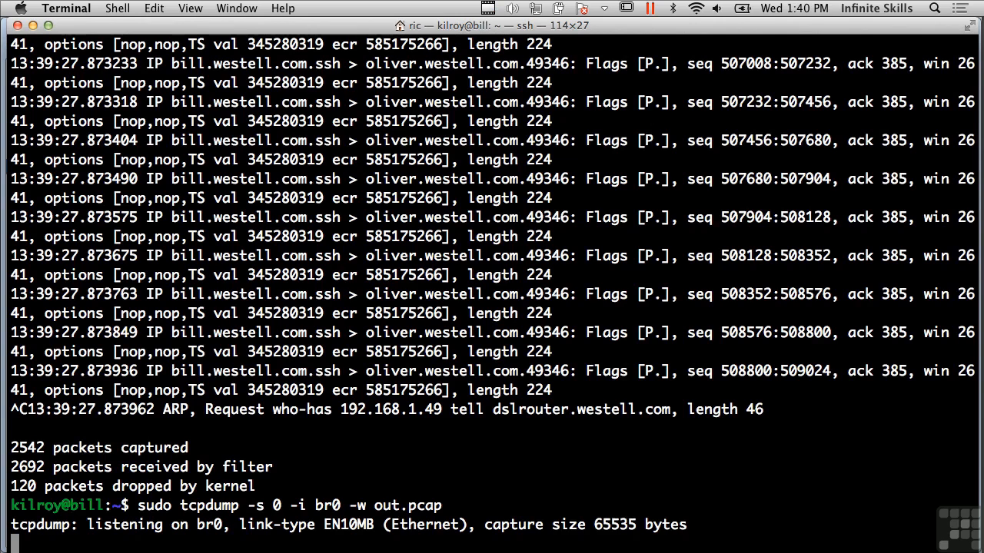
key(ctrl+c)
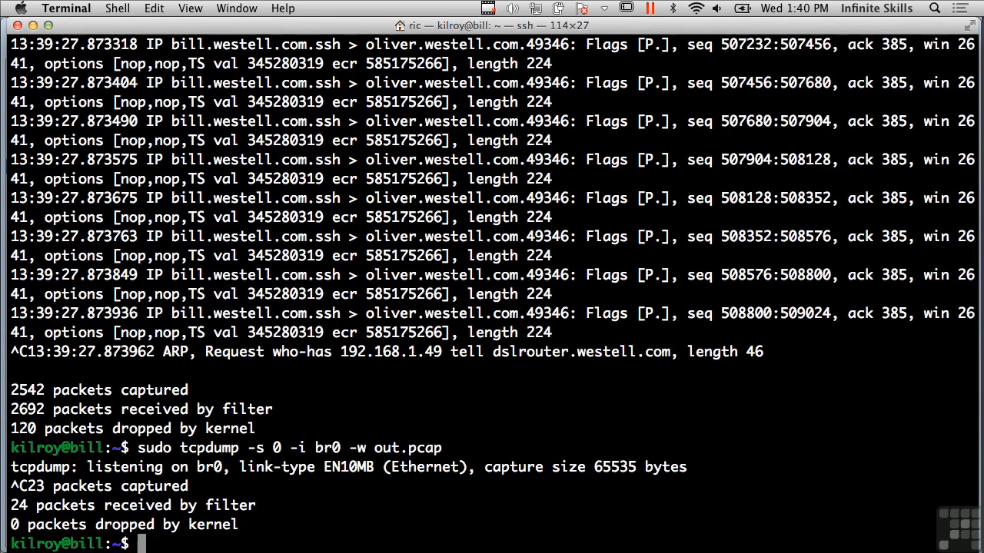
- Launch Wireshark without sudo as a background process from the shell
text(wiref)
key(BackSpace)
text(shark)
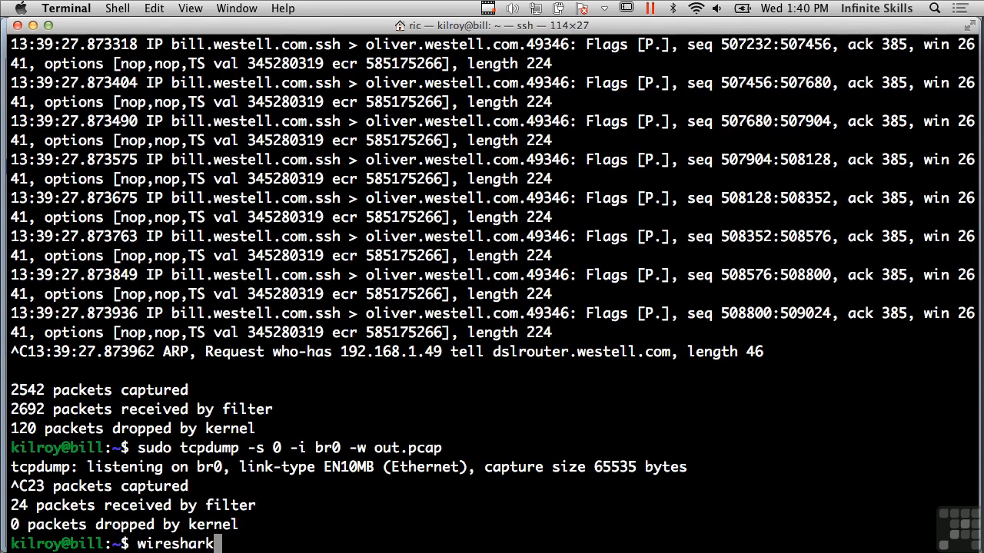
text( &)
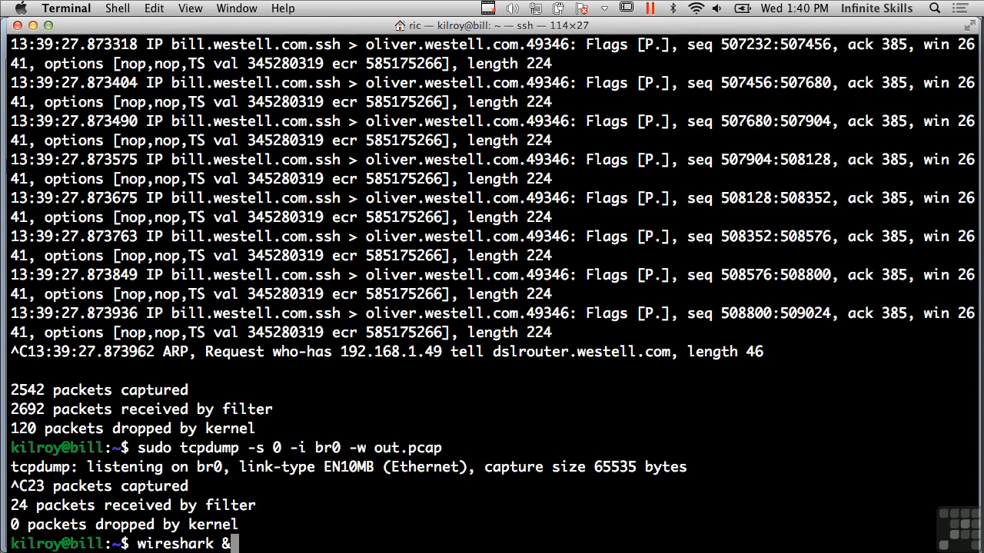
key(Return)
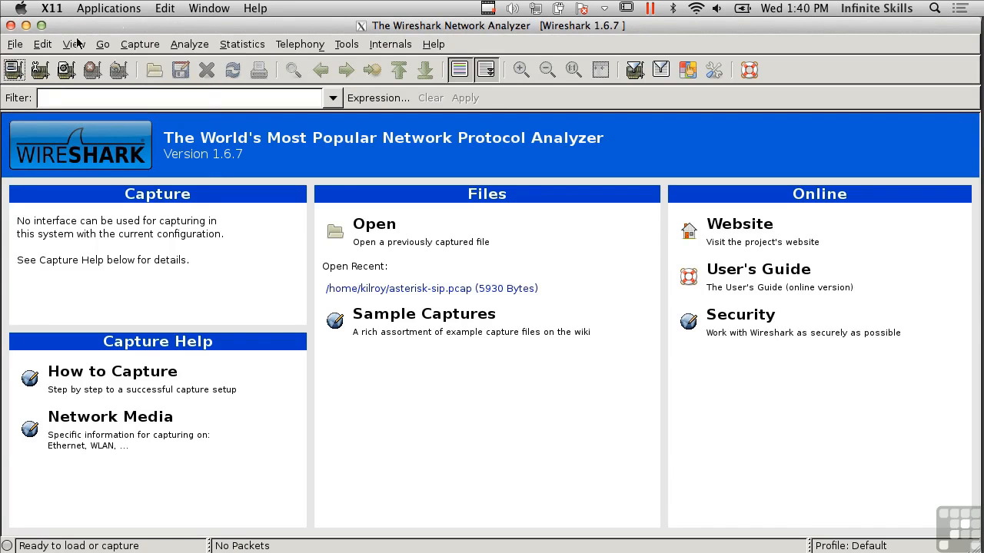
- Open the capture file out.pcap from the home folder in Wireshark
click(18, 44)
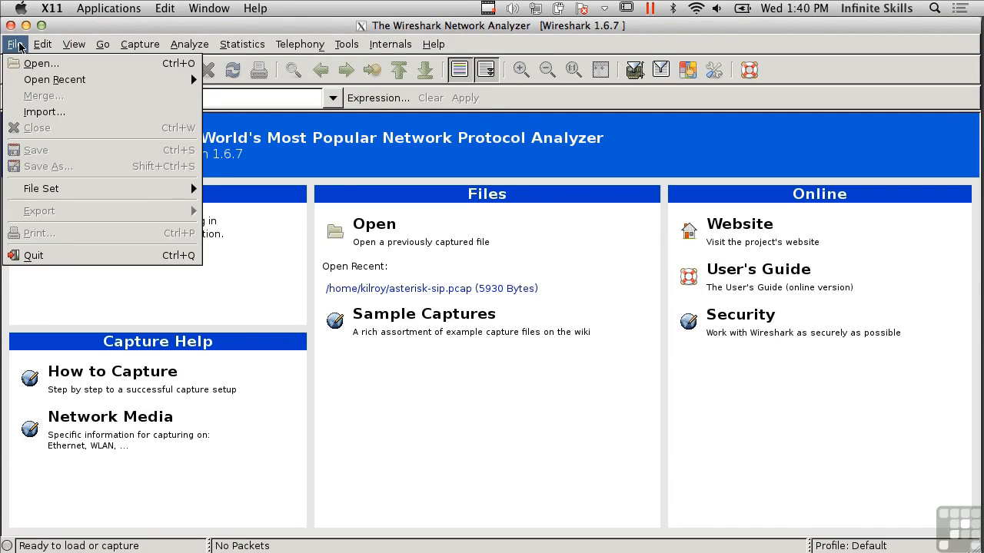
click(35, 64)
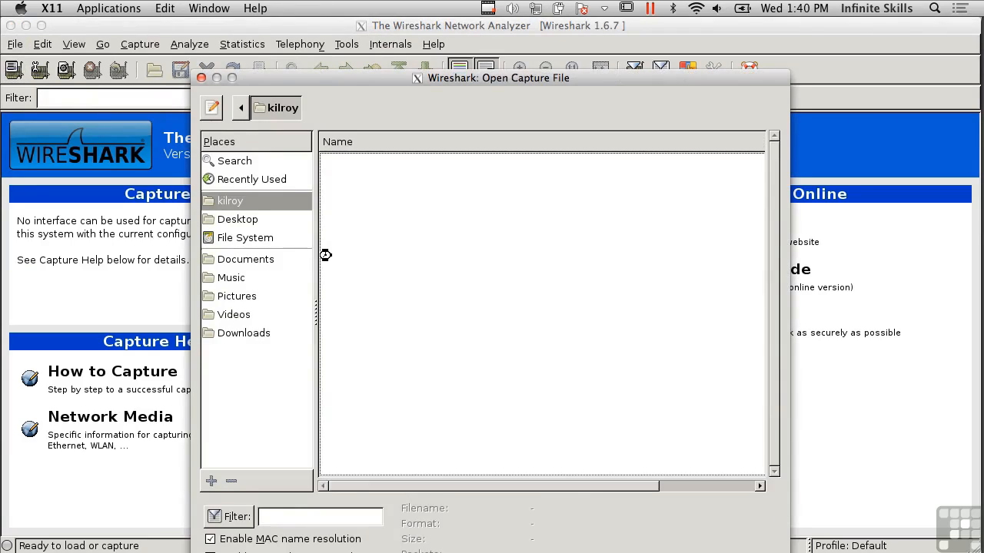
scroll(431, 296, down, 10)
scroll(431, 298, down, 20)
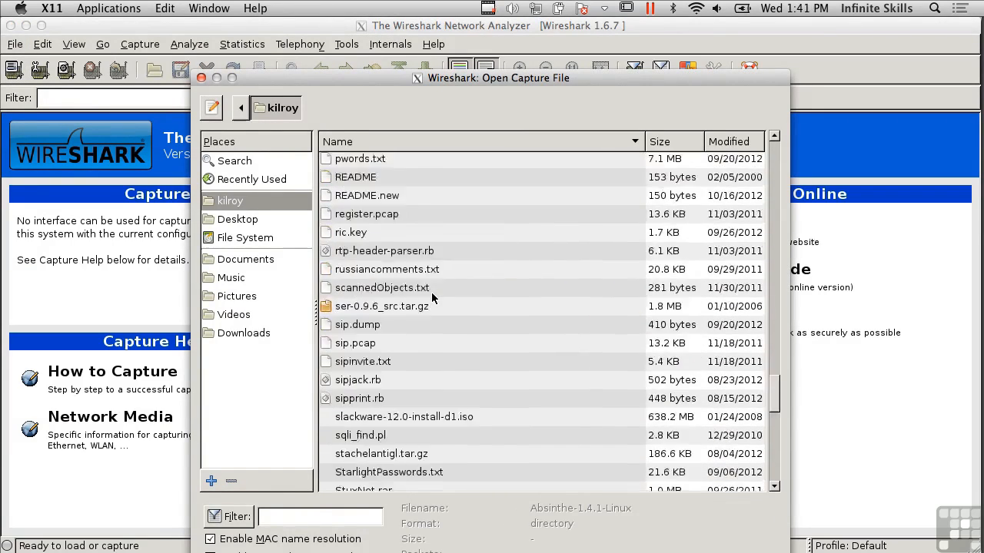
scroll(431, 298, up, 3)
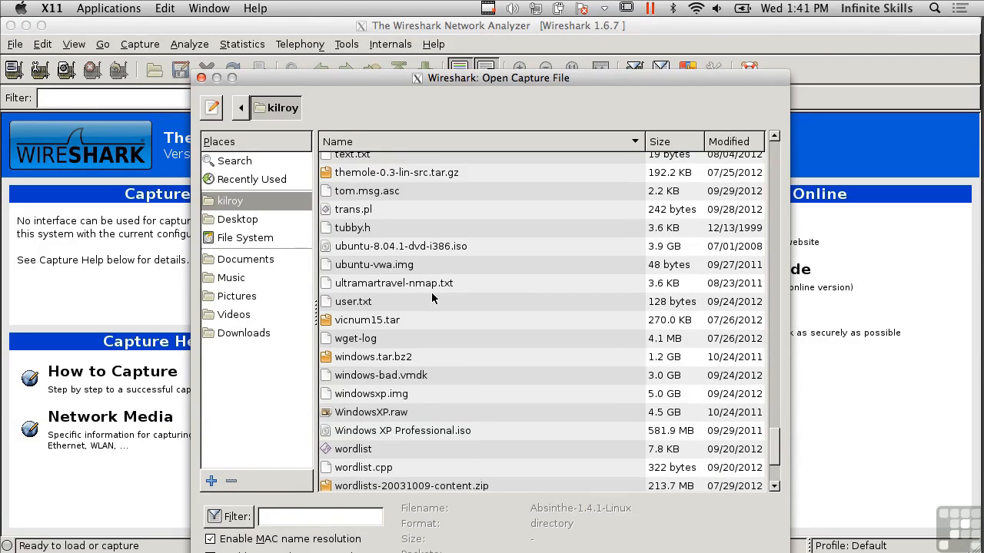
scroll(432, 298, up, 15)
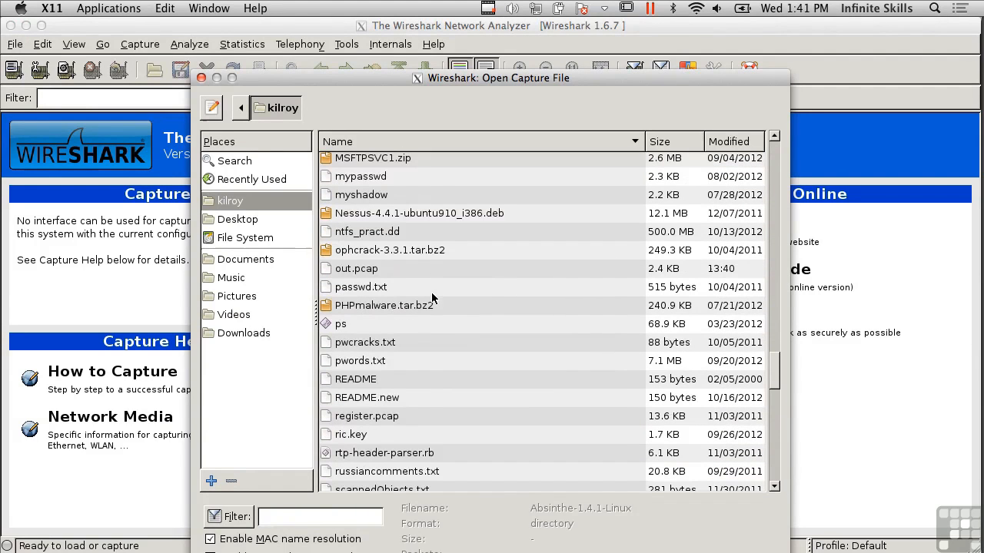
click(359, 270)
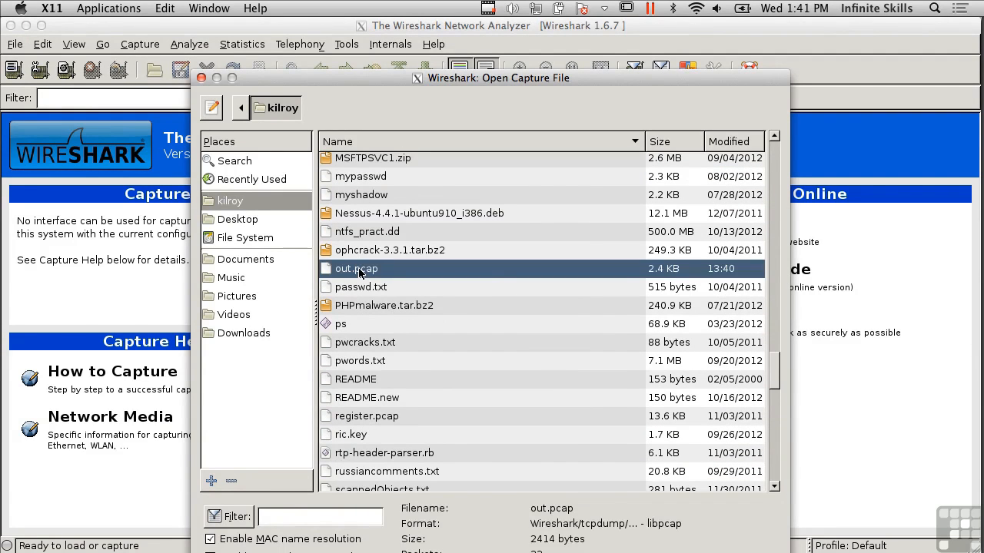
double_click(359, 270)
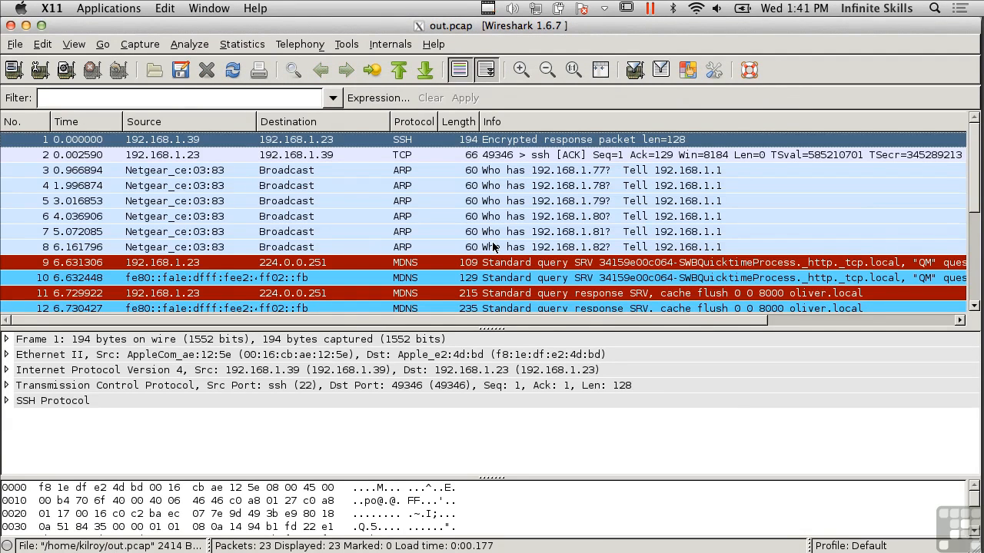
- Look through the packet list of out.pcap and quit Wireshark
scroll(494, 246, down, 4)
scroll(494, 246, up, 4)
scroll(494, 245, down, 4)
scroll(494, 246, up, 3)
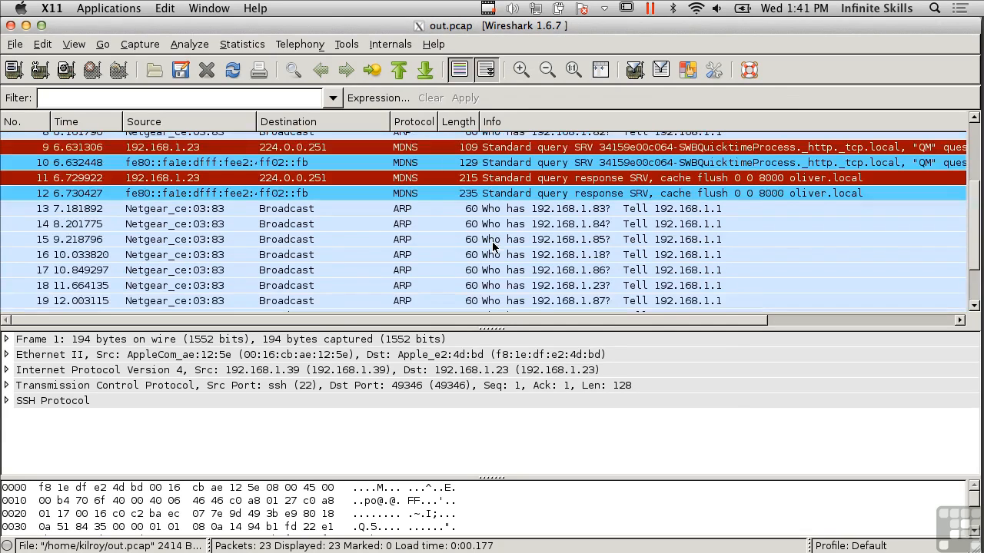
scroll(494, 246, up, 2)
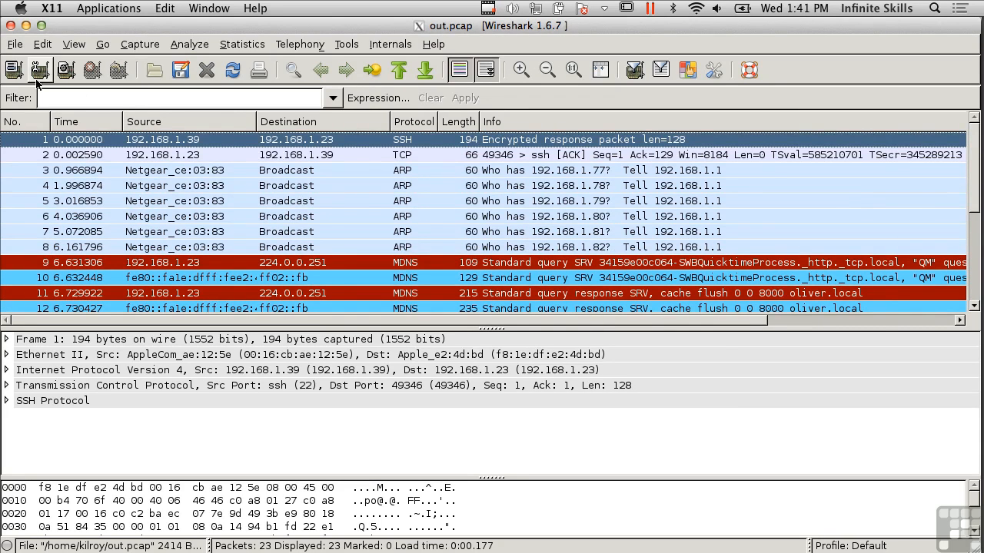
click(15, 45)
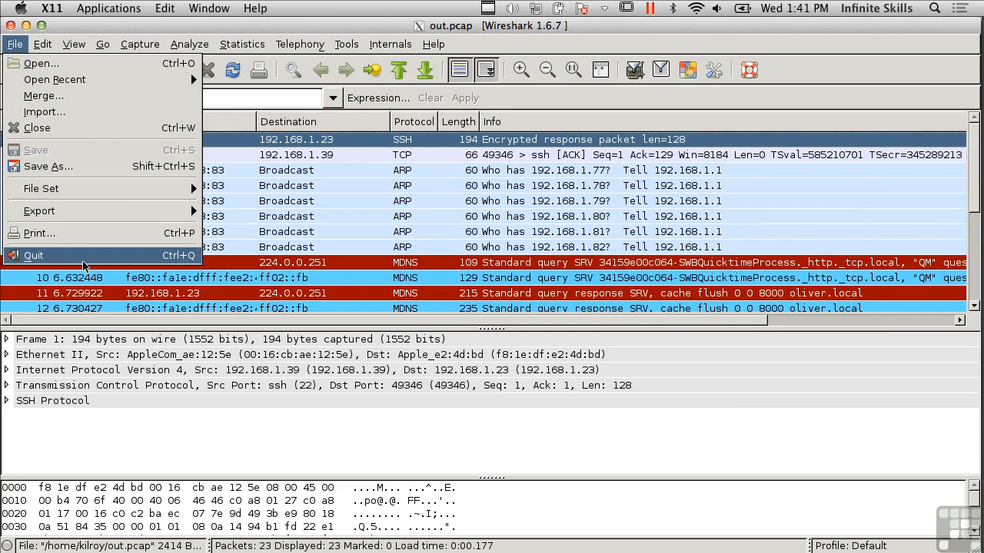
click(83, 262)
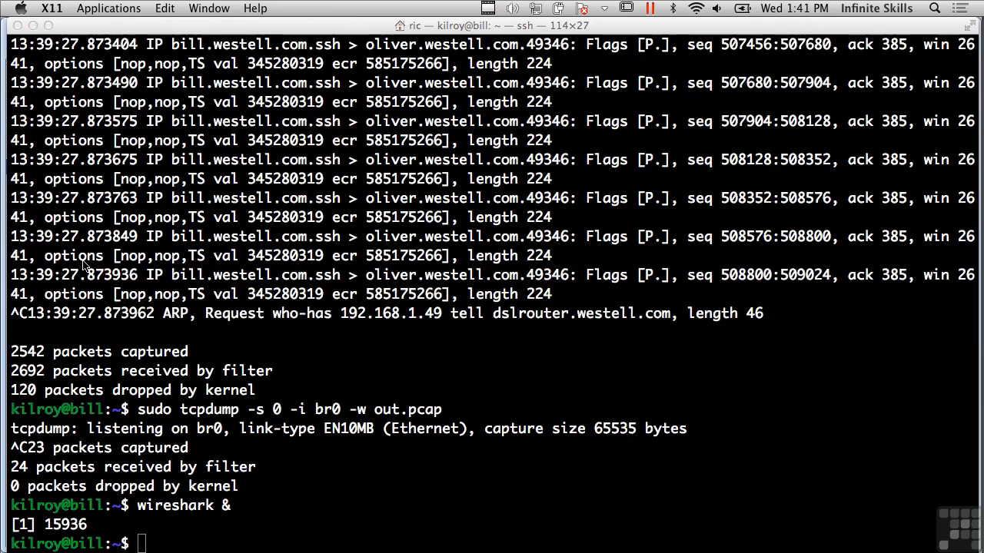